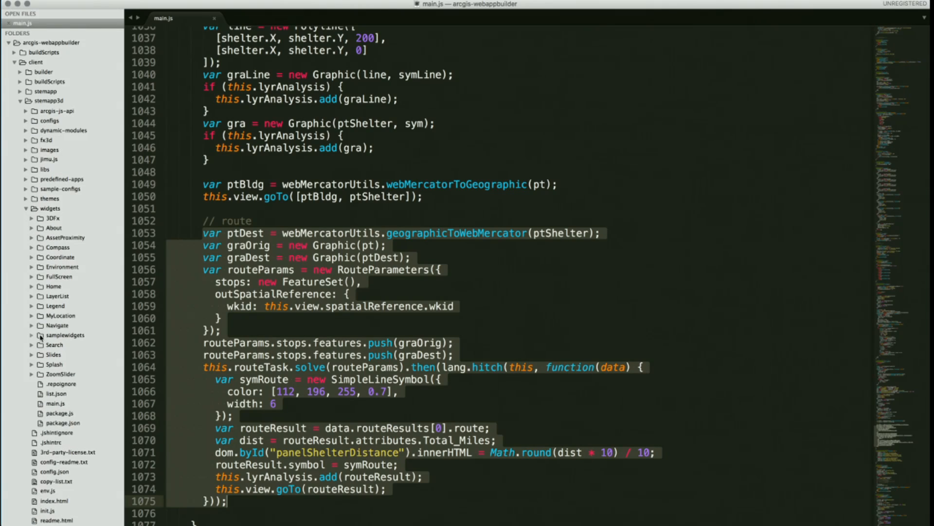
- Copy the Demo folder from samplewidgets into the stemapp3d widgets folder and close main.js
left_click(33, 336)
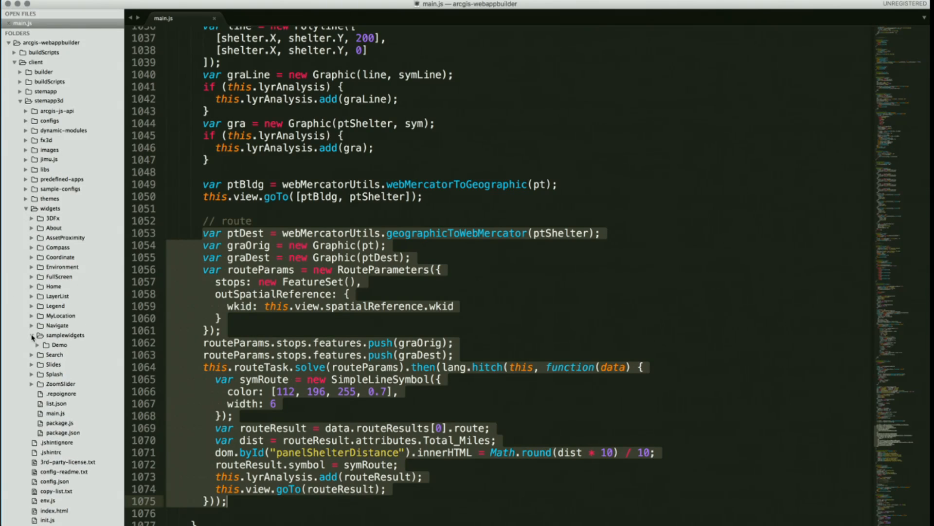
right_click(60, 345)
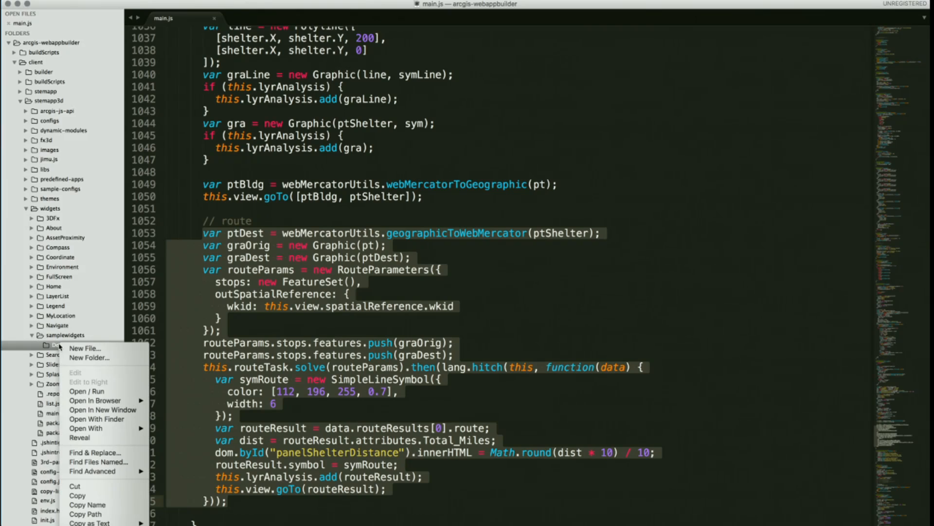
left_click(95, 495)
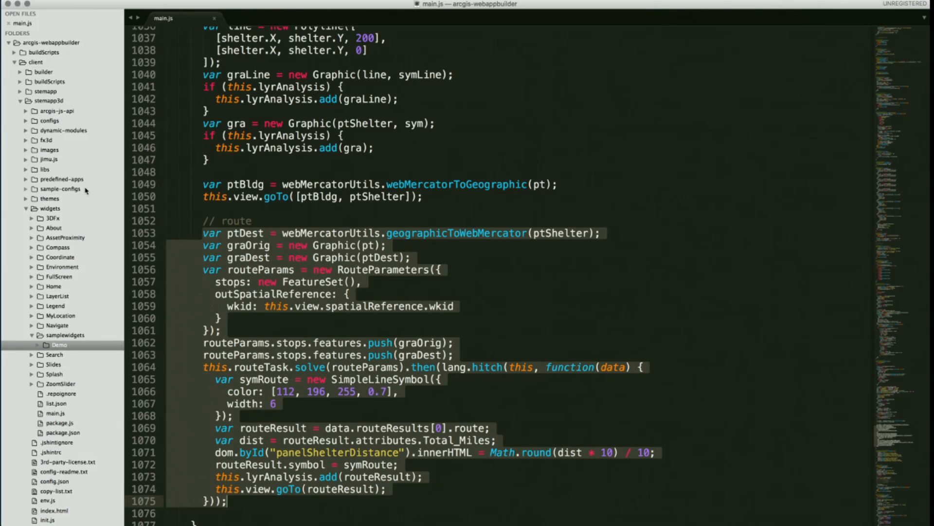
right_click(50, 209)
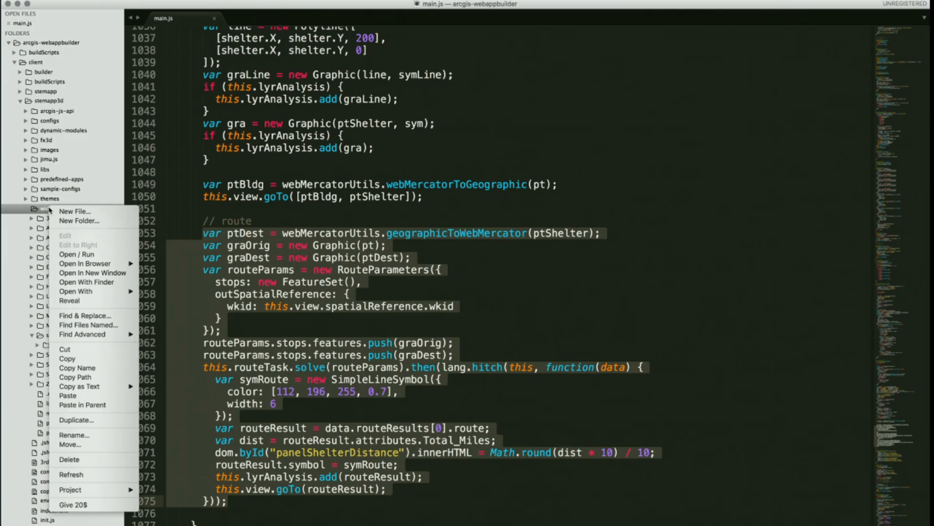
left_click(101, 396)
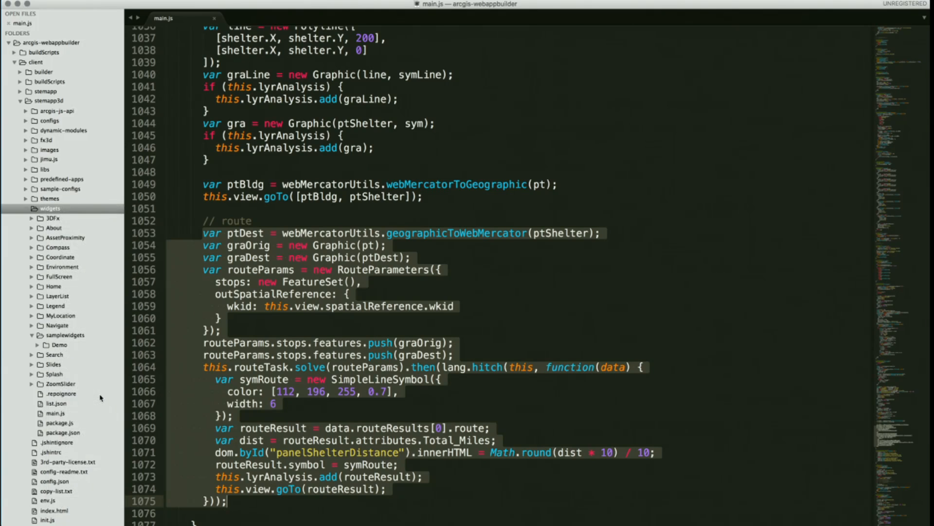
left_click(215, 18)
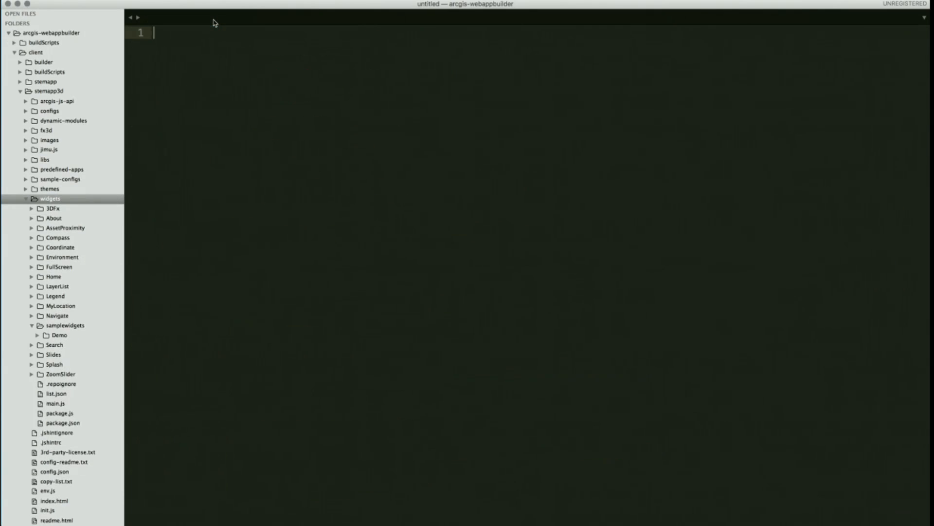
- Switch to Web AppBuilder in Chrome and create a new app from the Default (3D) template titled "3D App"
left_click(247, 523)
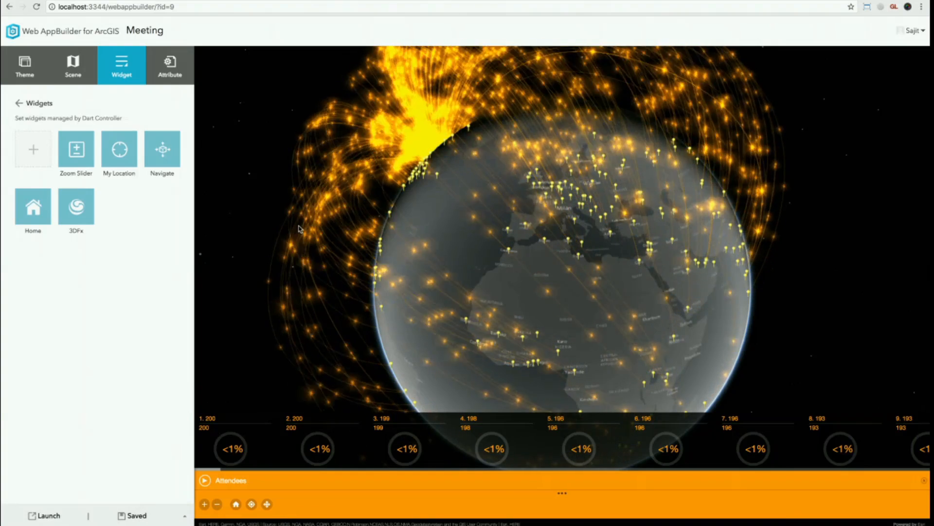
left_click(61, 30)
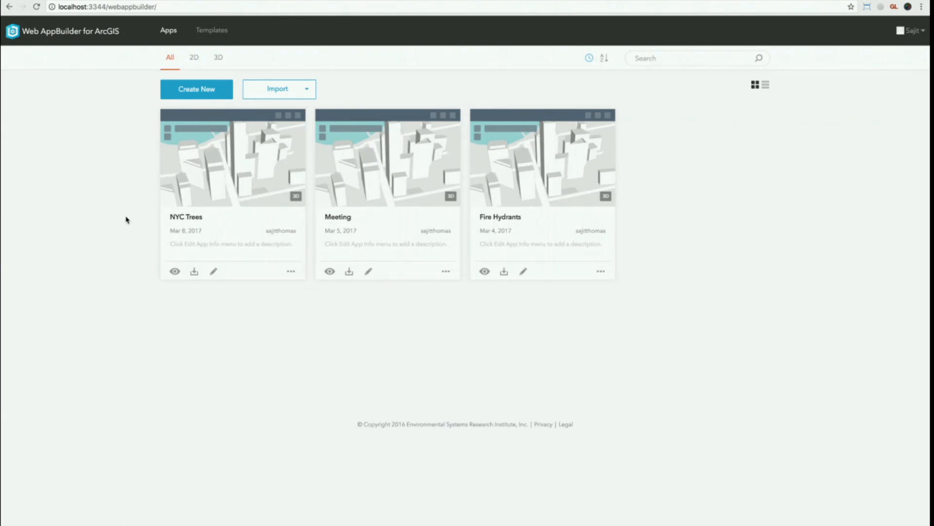
left_click(214, 85)
left_click(426, 137)
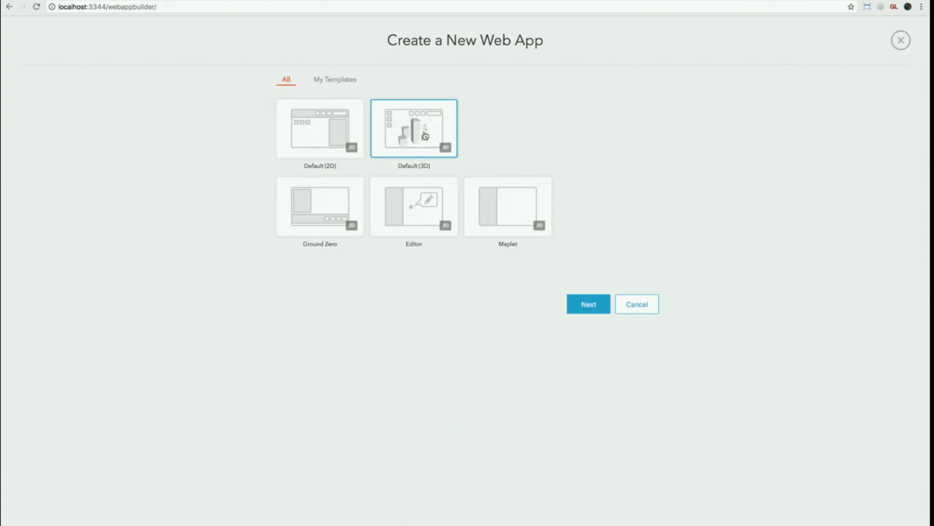
left_click(582, 302)
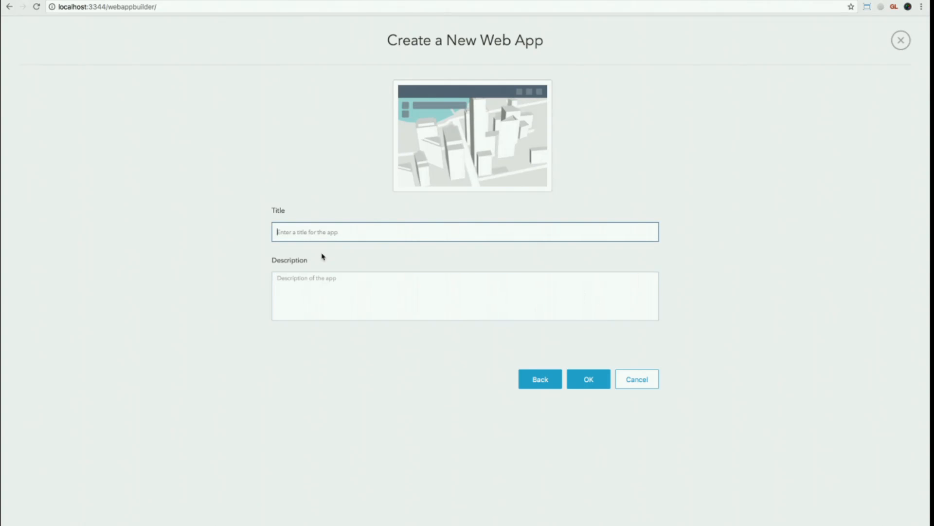
type("3D App")
left_click(598, 381)
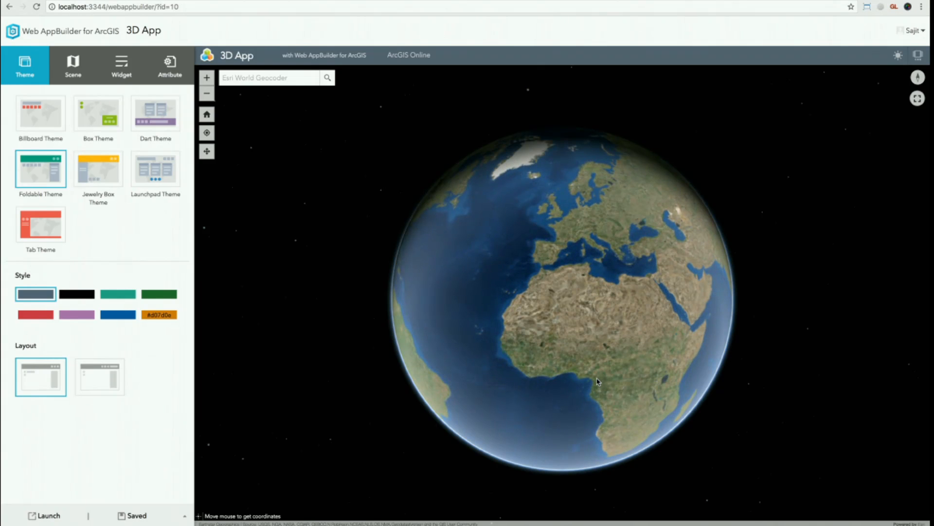
- Apply the Dart Theme to the app with the green style
left_click(168, 122)
left_click(35, 315)
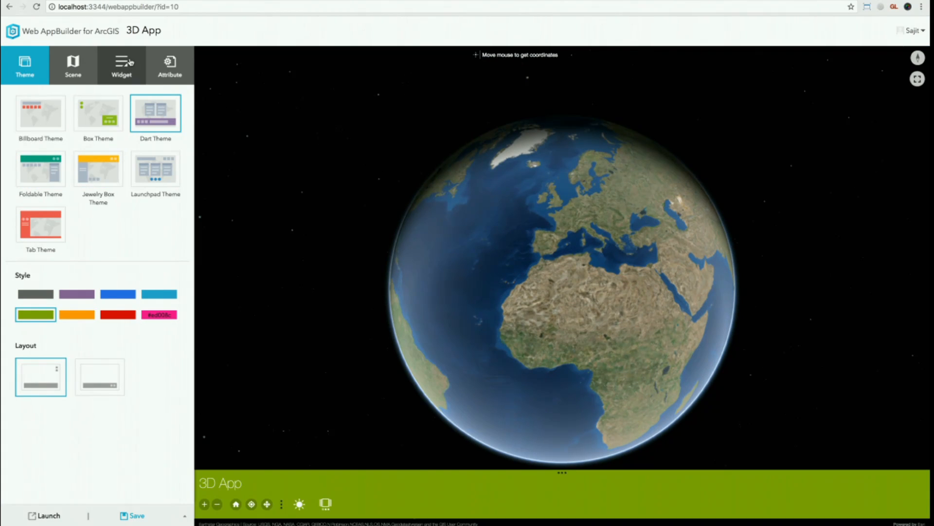
left_click(130, 62)
- Set the app's web scene to World Bank Data Scene from the user's own content
left_click(80, 75)
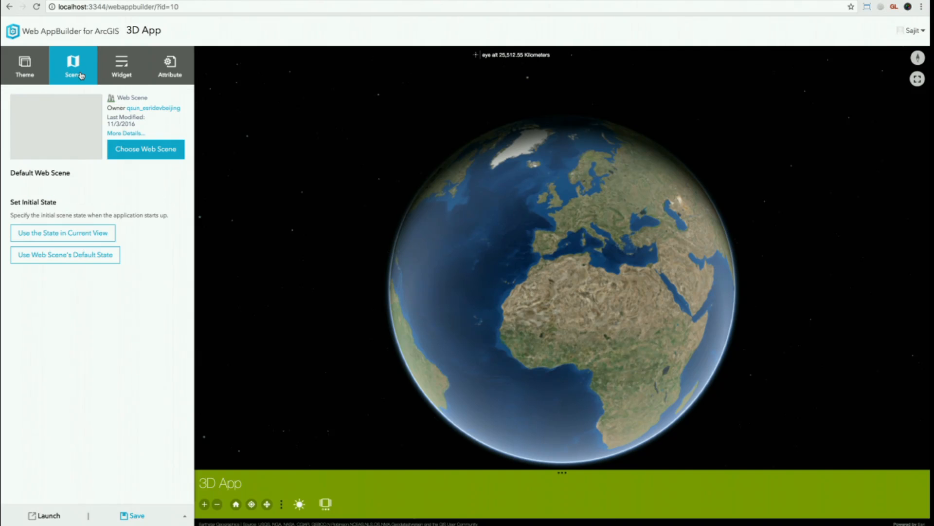
left_click(163, 154)
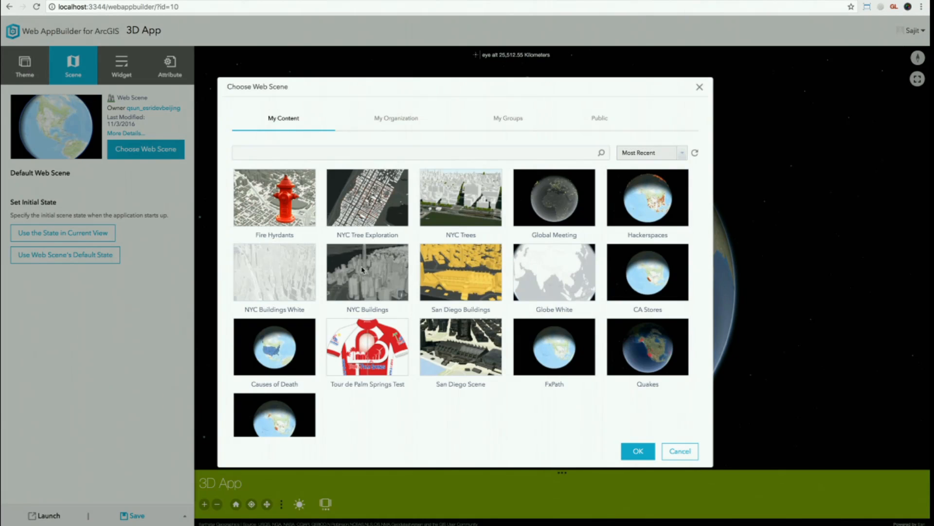
scroll(474, 350, "down", 1)
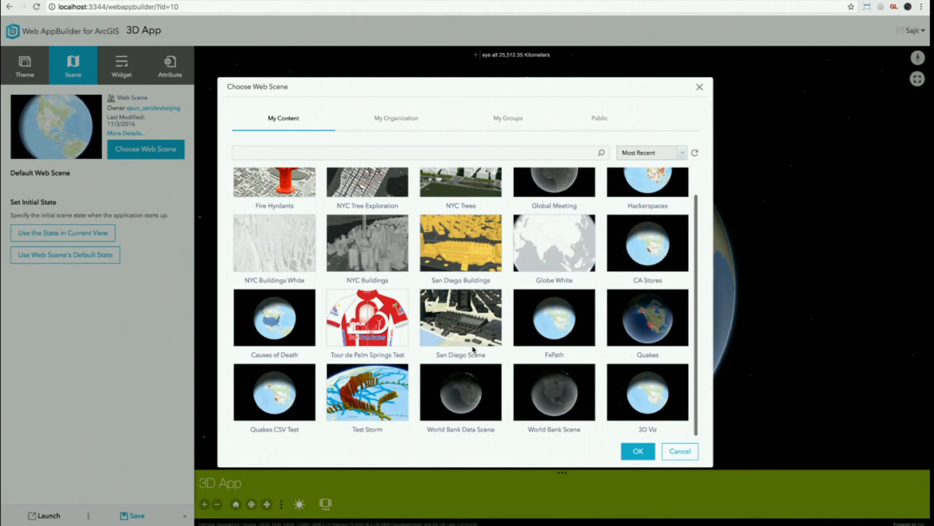
left_click(475, 404)
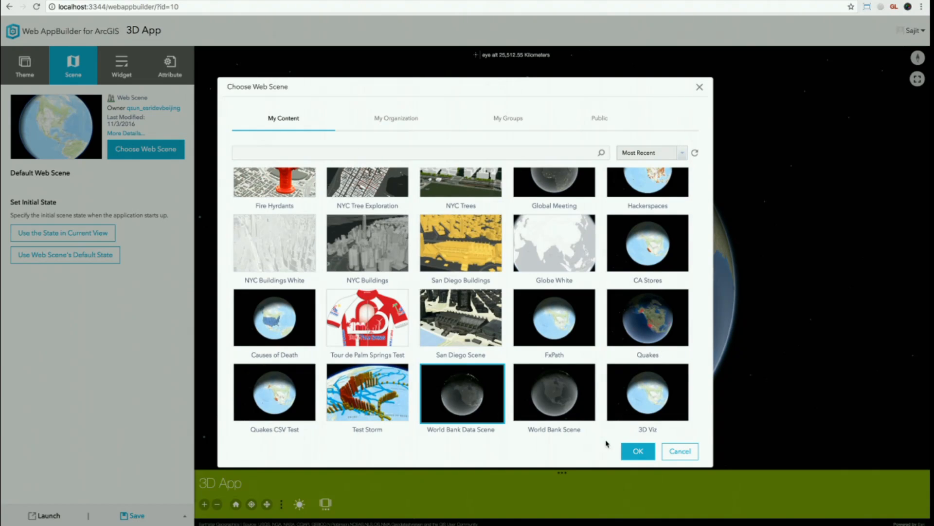
left_click(640, 453)
left_click(545, 344)
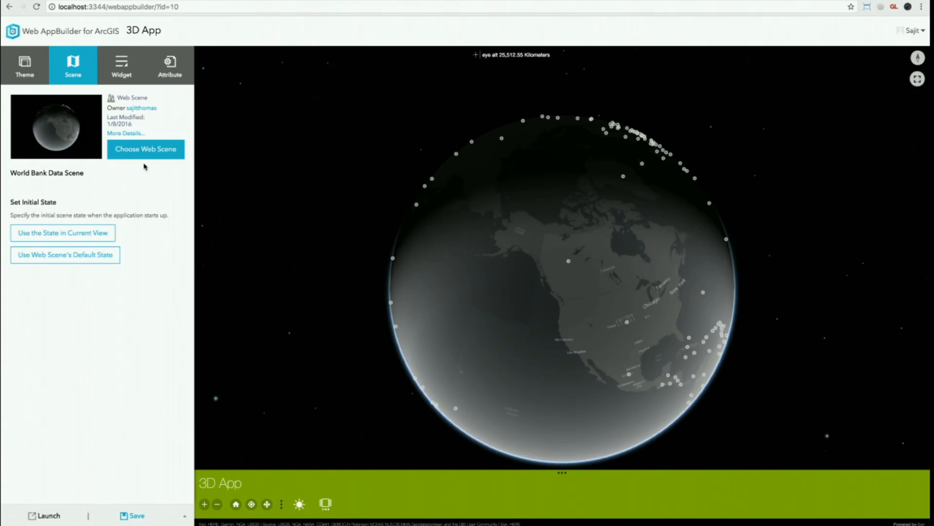
- Open the list of widgets that can be added to the Dart Controller and look for the Demo widget
left_click(122, 69)
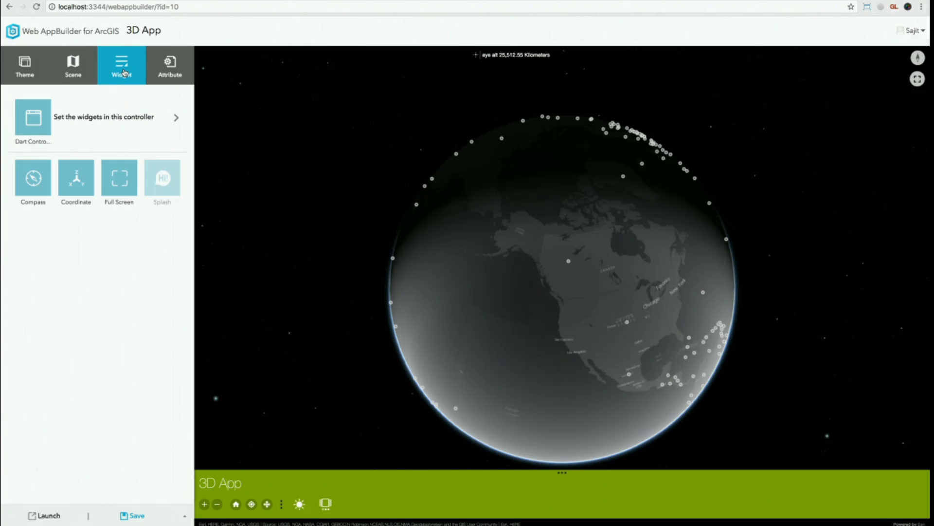
left_click(85, 119)
left_click(27, 155)
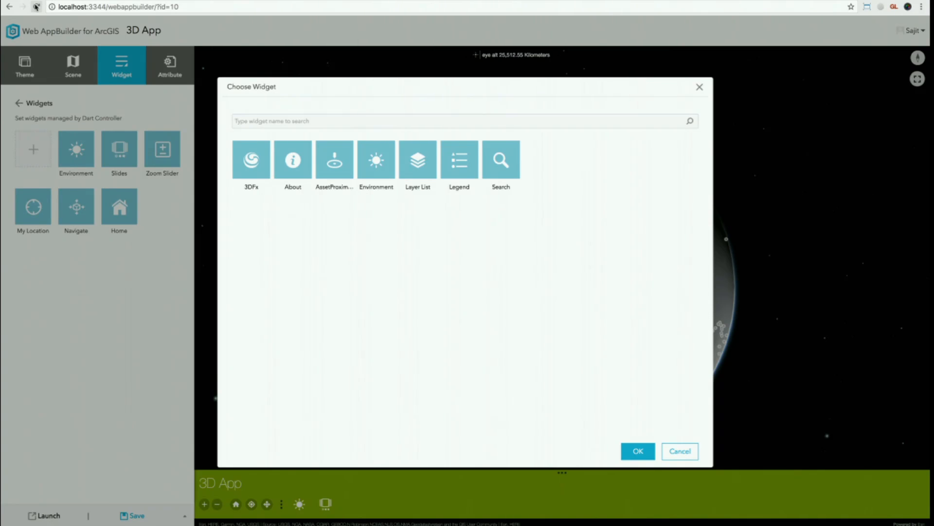
- Reload the app builder page, discarding the unsaved changes
left_click(36, 7)
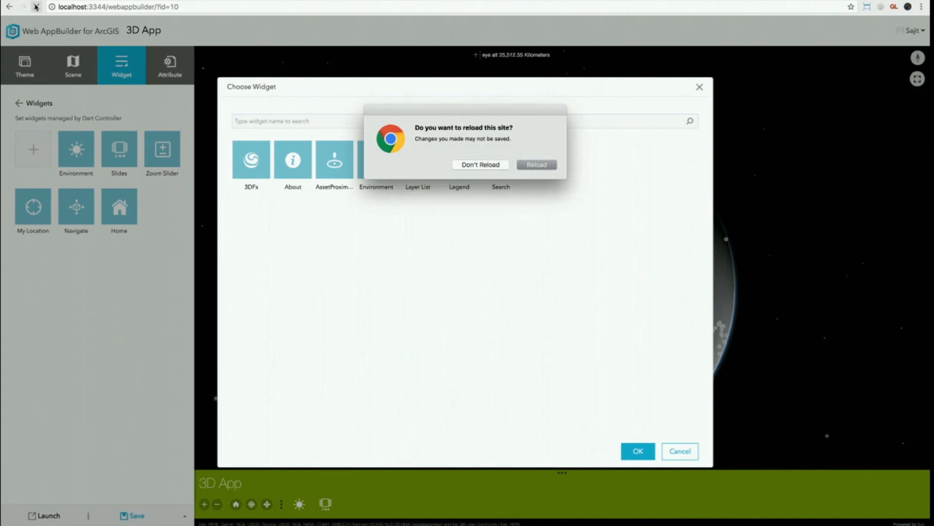
left_click(486, 166)
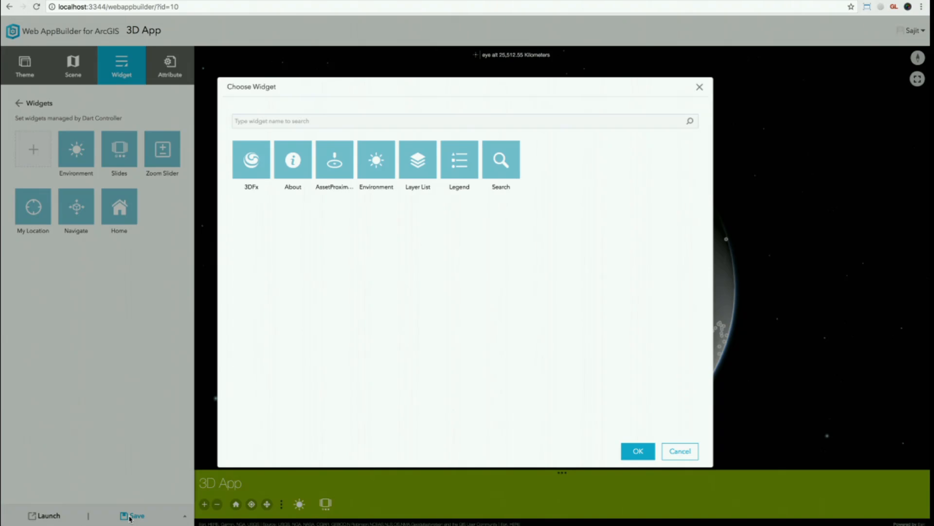
left_click(635, 455)
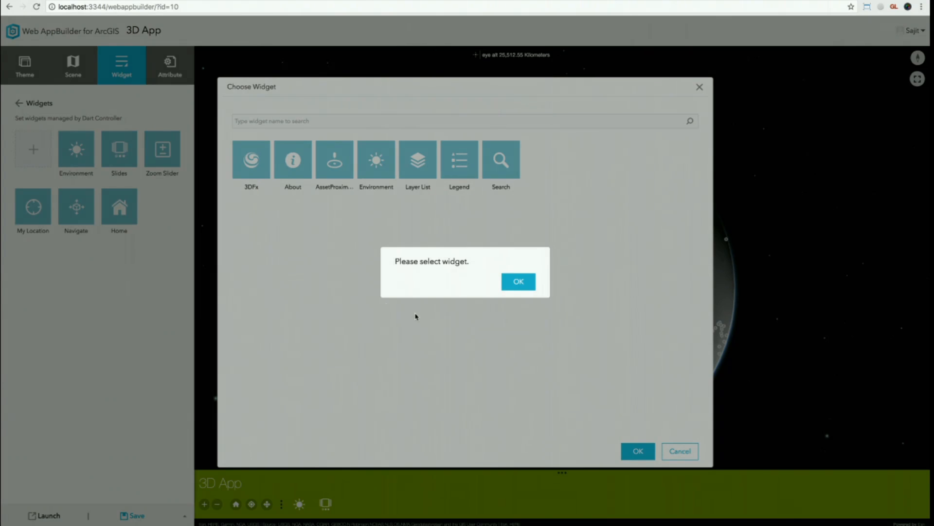
left_click(518, 282)
left_click(35, 7)
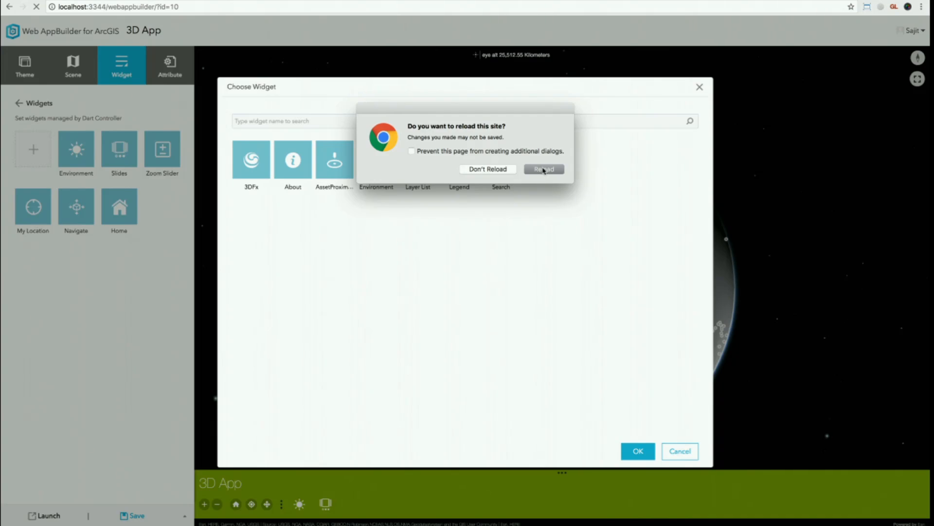
left_click(544, 169)
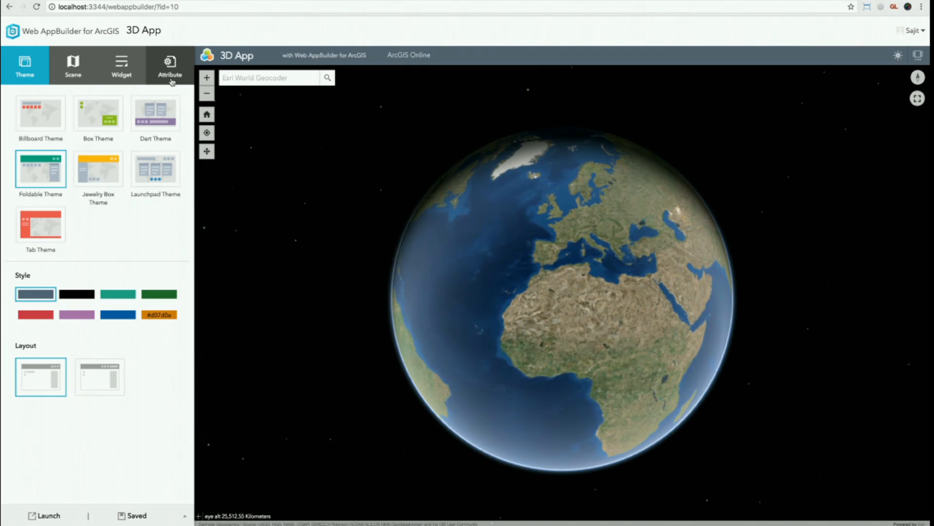
- Check the widgets available for the Header Controller for the Demo widget
left_click(129, 73)
left_click(100, 117)
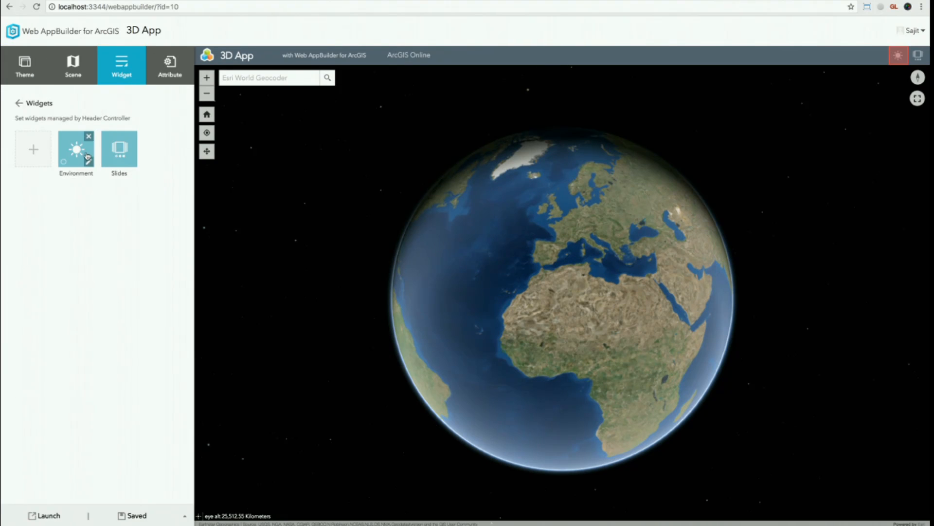
left_click(33, 152)
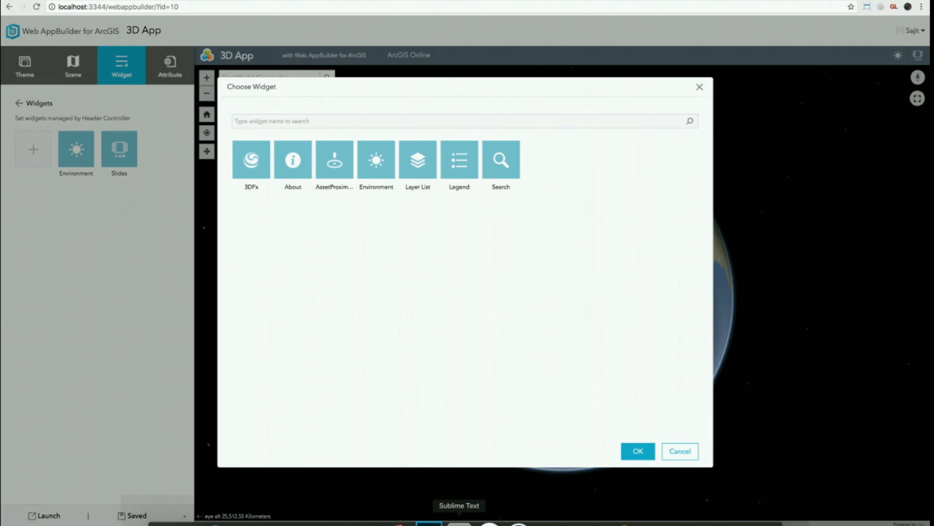
- Switch to Sublime Text and check the widgets folder for the copied Demo folder
left_click(459, 524)
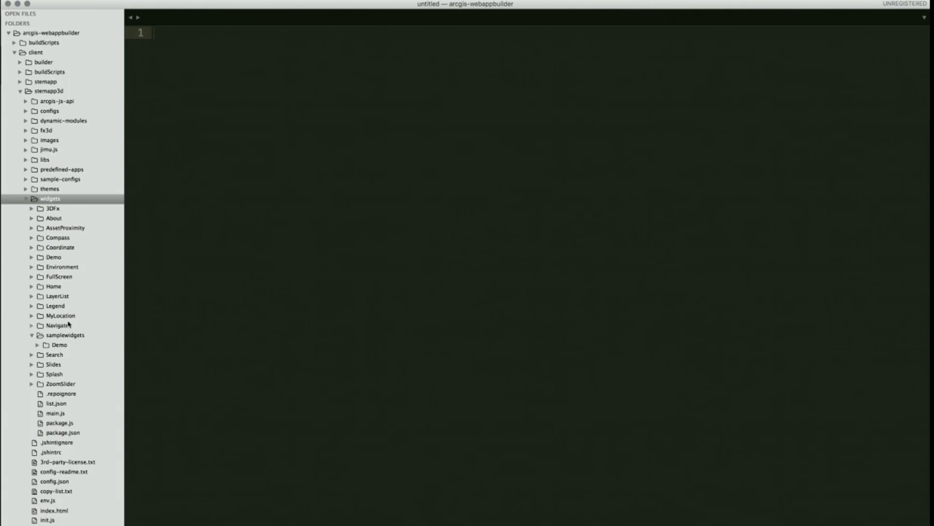
left_click(45, 258)
left_click(56, 258)
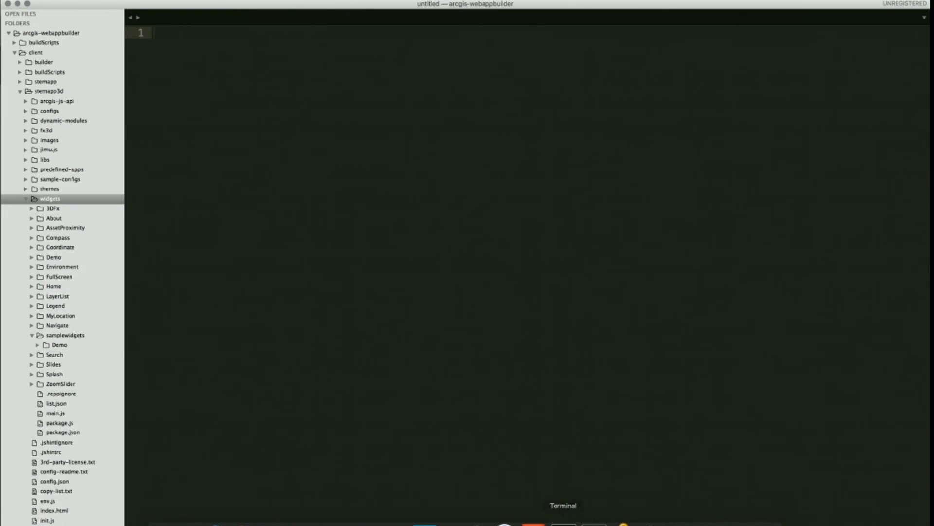
- Switch to Terminal, stop the running server and restart it with node server.js
left_click(563, 520)
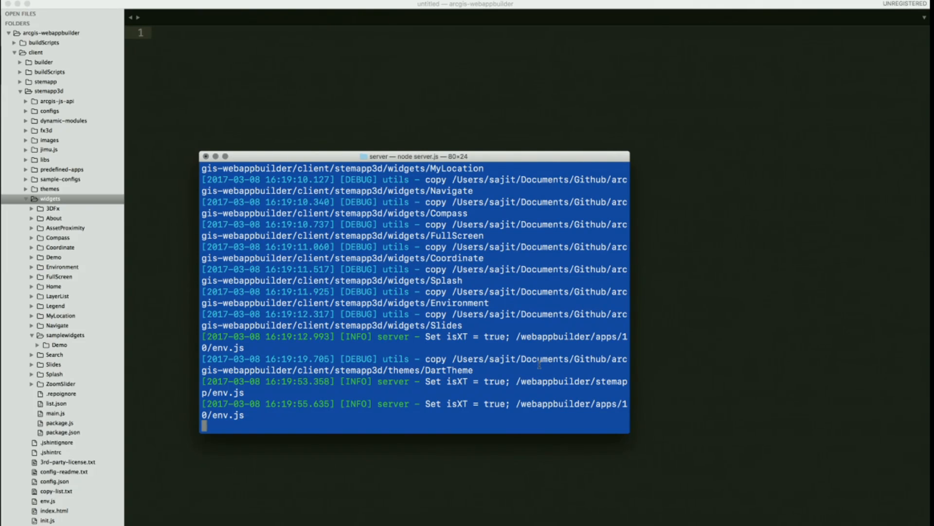
key("ctrl+c")
key("Up")
key("Return")
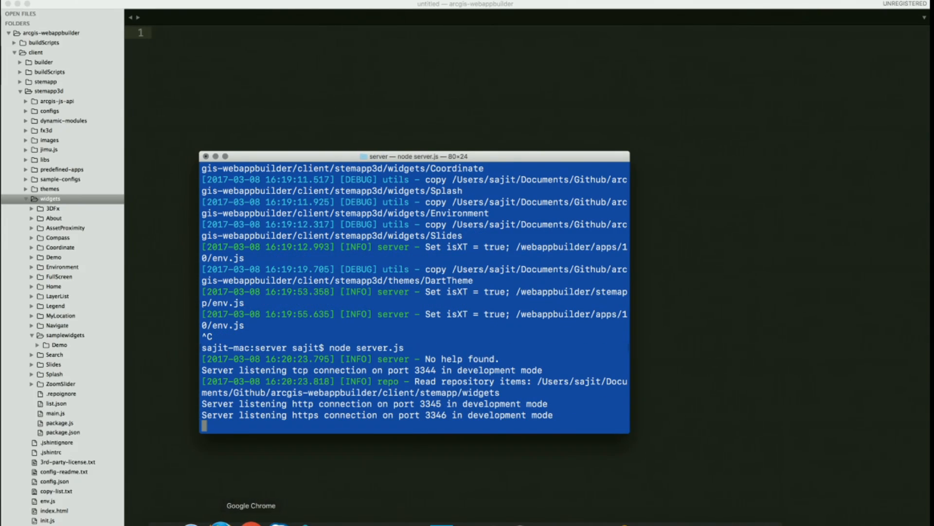
- Return to Chrome, leave the 3D App editor for the apps overview and reload the page
left_click(250, 518)
left_click(699, 87)
left_click(37, 32)
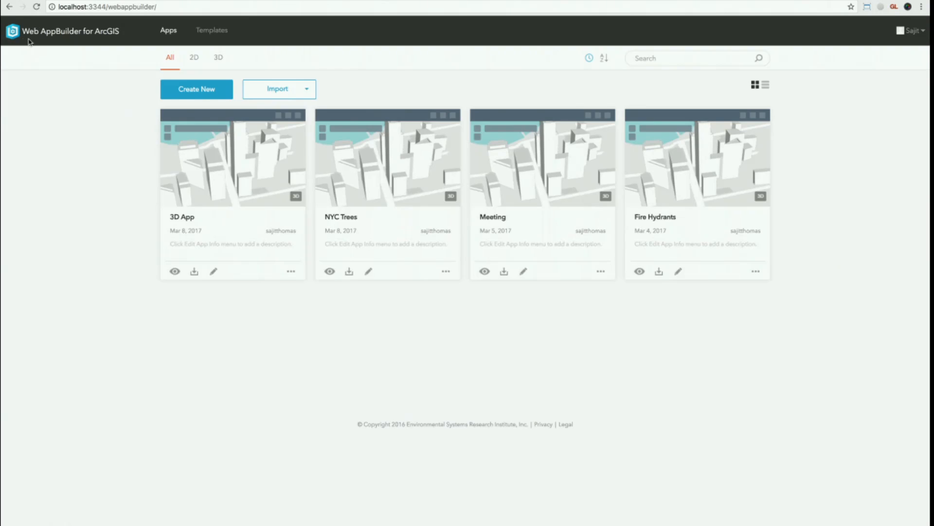
left_click(37, 6)
- Create another web app from the Default (3D) template with the title "3d"
left_click(211, 94)
left_click(417, 145)
left_click(589, 305)
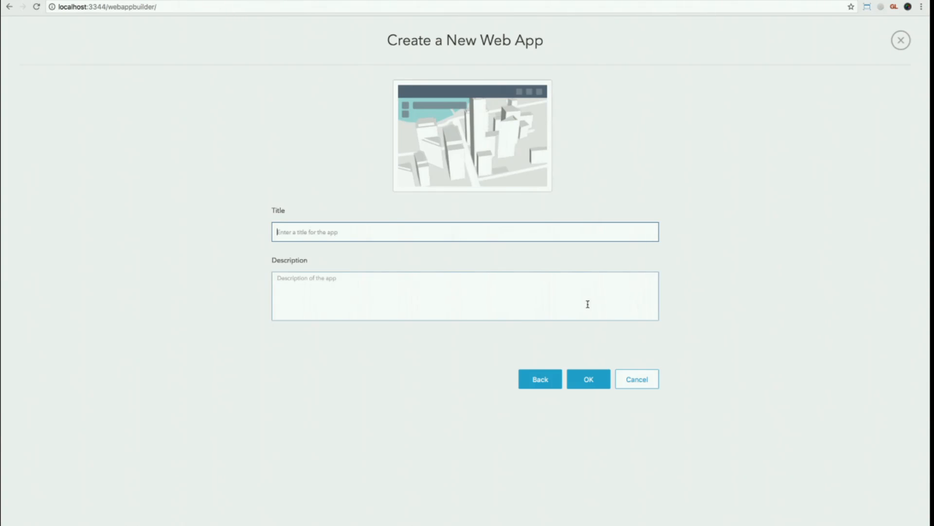
type("3d")
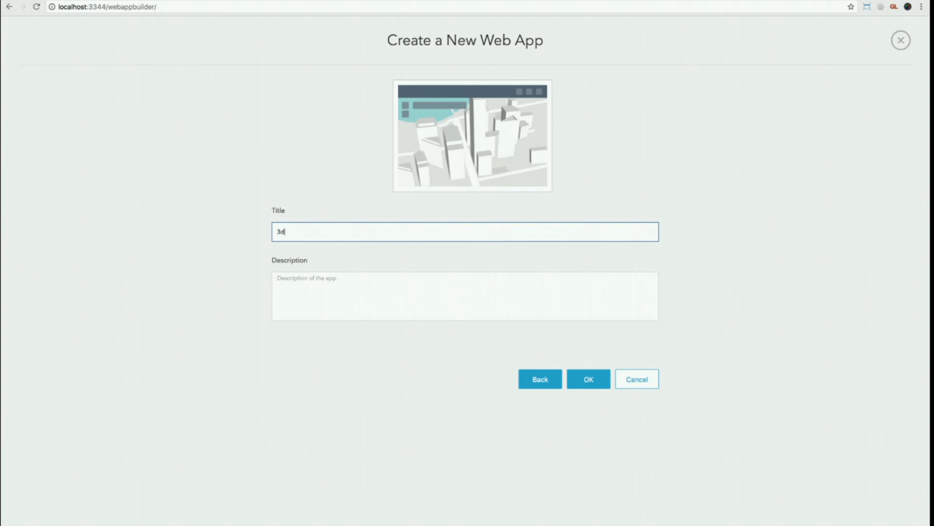
left_click(584, 385)
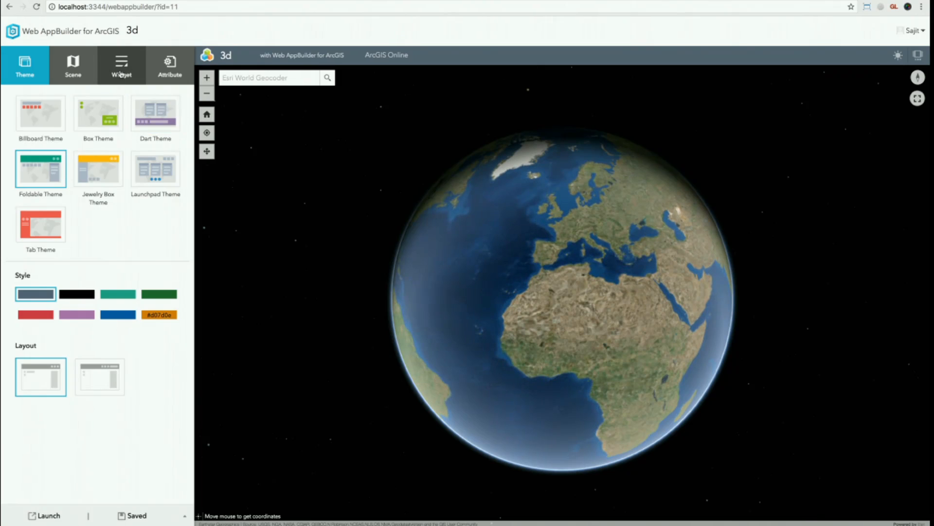
- Add the Demo widget to the widgets managed by the Header Controller
left_click(121, 68)
left_click(101, 119)
left_click(39, 156)
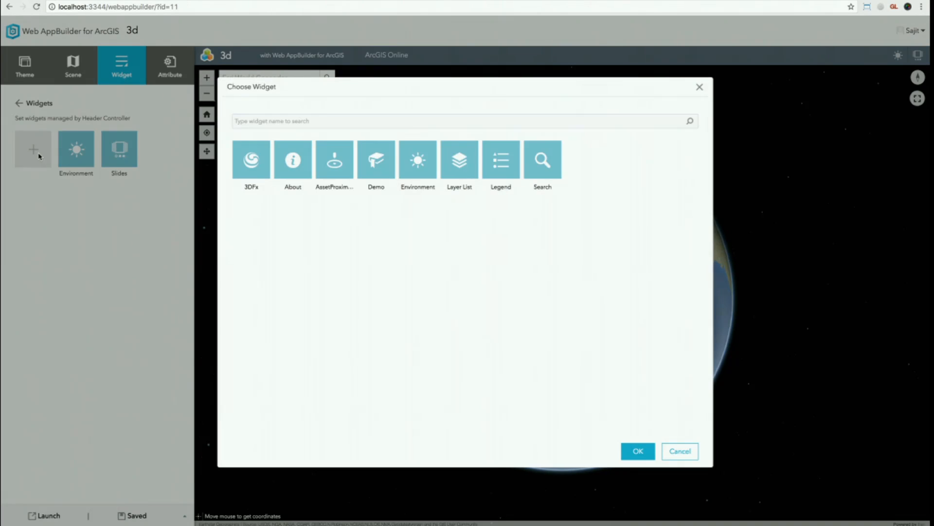
left_click(378, 165)
left_click(648, 458)
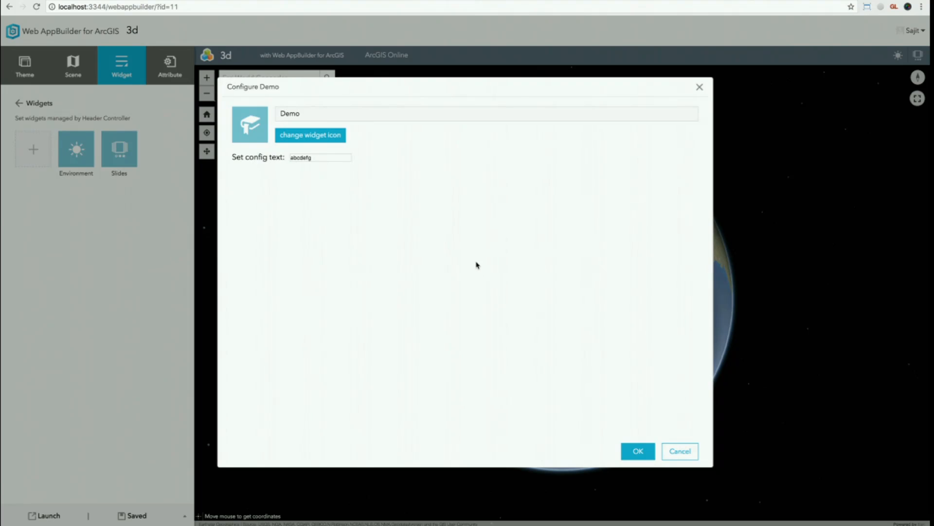
- Set the Demo widget's config text to "Restart Node.js" and accept its configuration
left_click_drag(316, 156, 222, 141)
type("De")
left_click(636, 451)
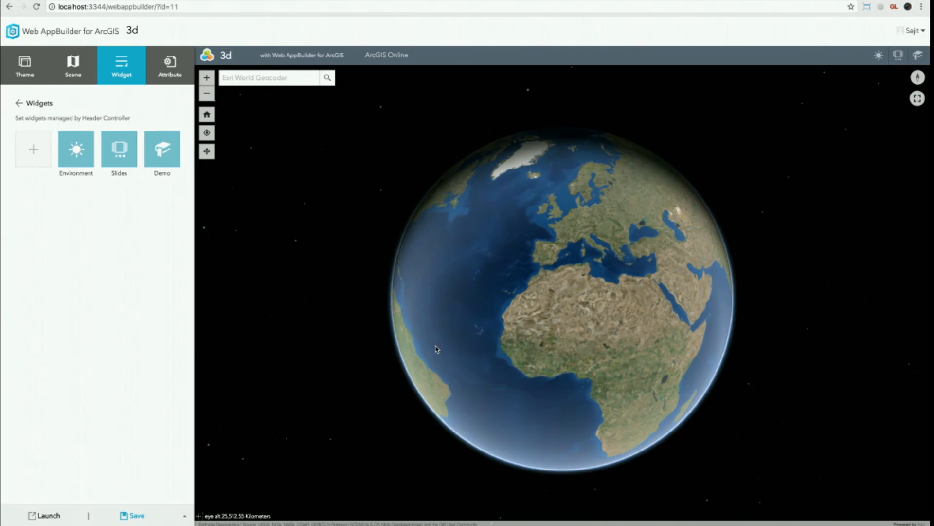
- Save the 3d app and open the Demo widget in the scene preview
left_click(143, 516)
left_click(918, 56)
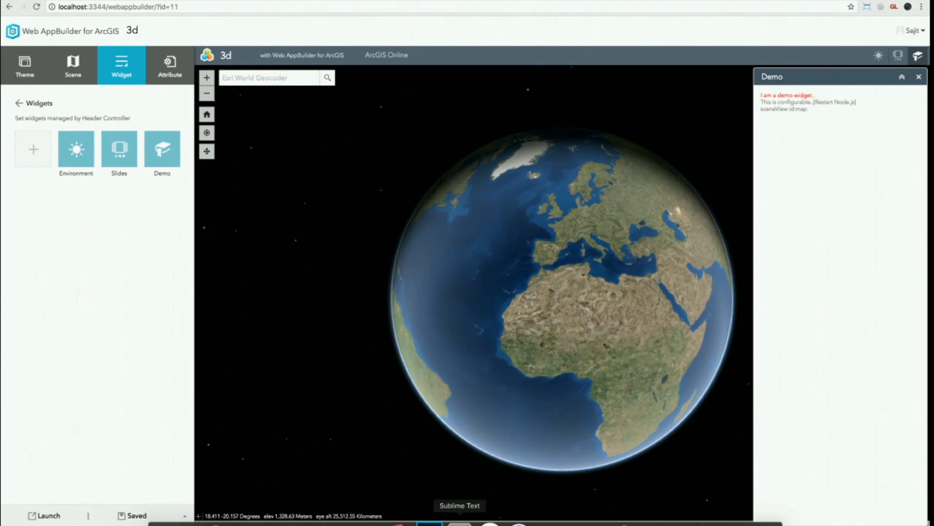
- Switch to Sublime Text, collapse the client folder and expand the new app's folder 11 under server/apps
left_click(459, 523)
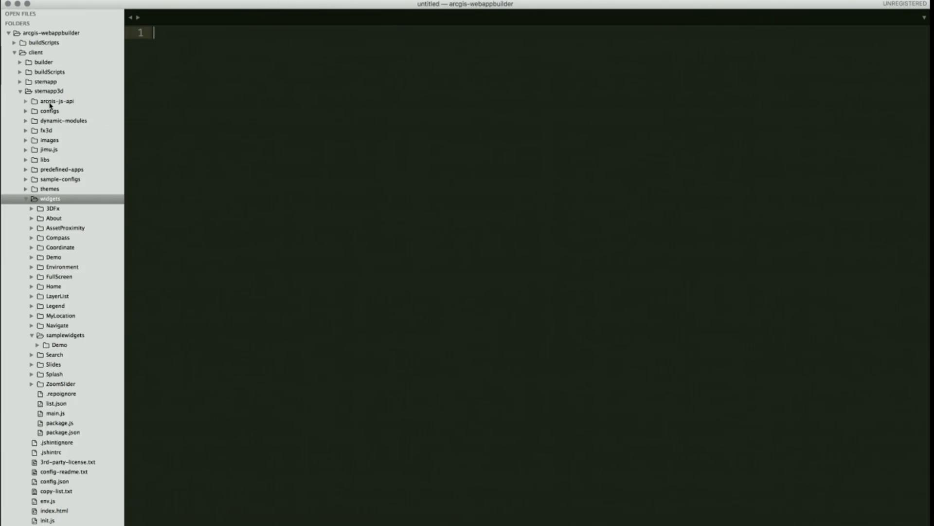
left_click(20, 91)
left_click(14, 53)
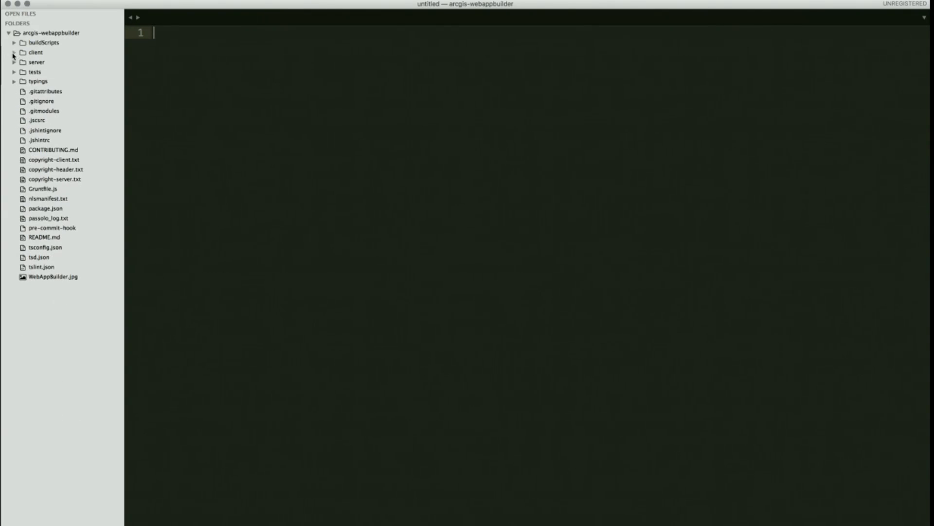
left_click(14, 62)
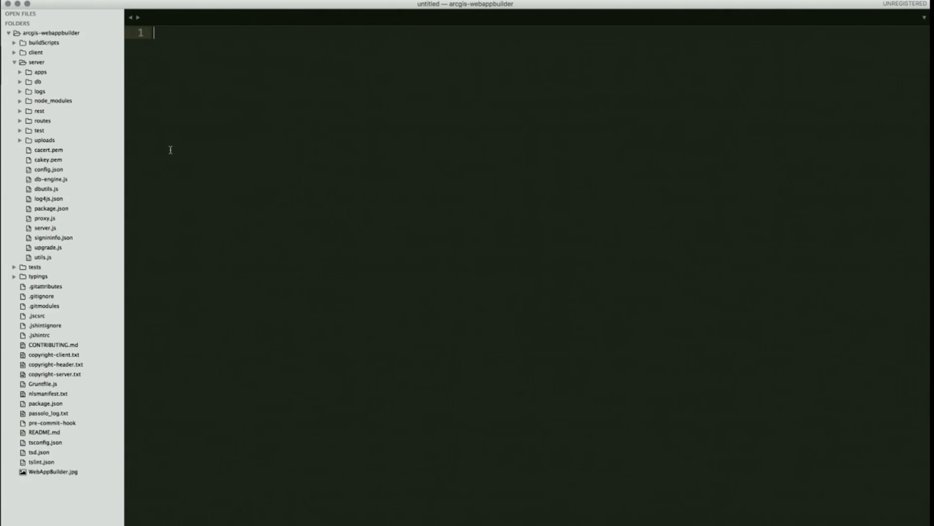
left_click(20, 73)
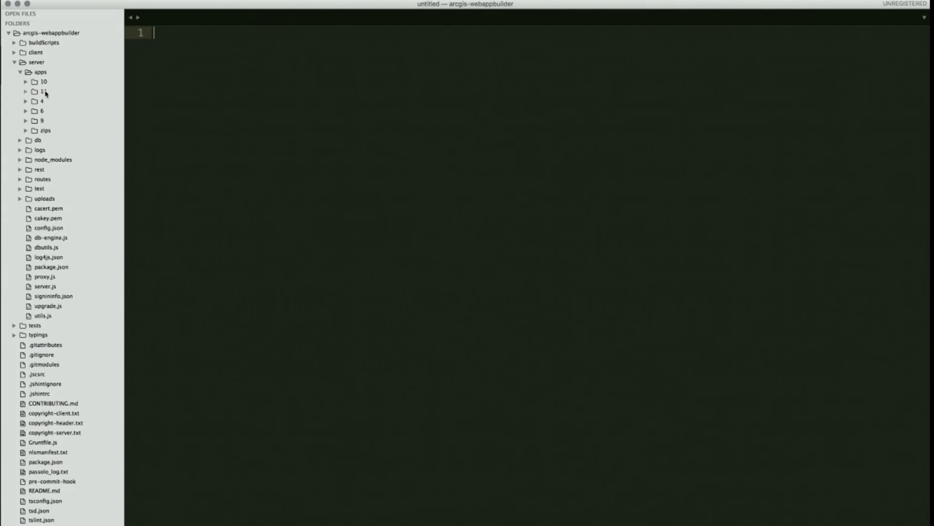
left_click(26, 92)
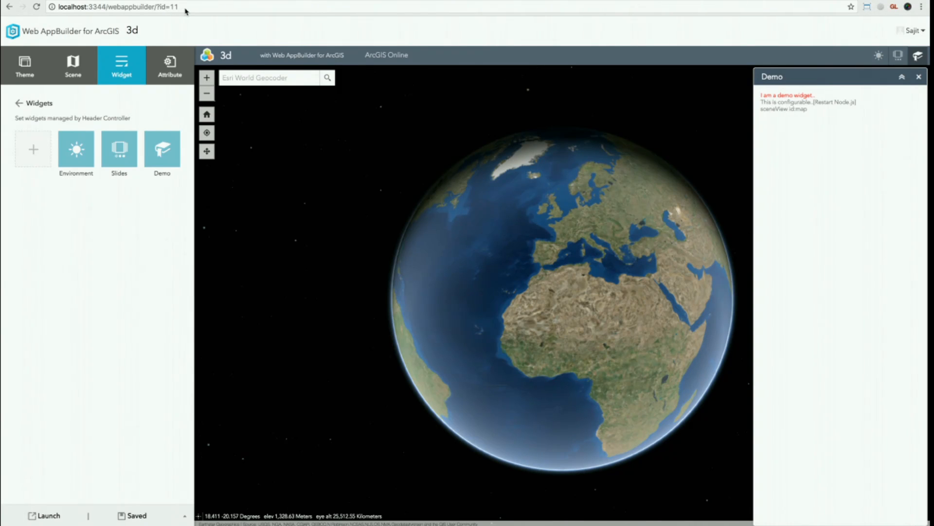
- Return to Sublime Text and expand app 11's widgets folder and its Demo subfolder to examine the copied files
mouse_move(515, 525)
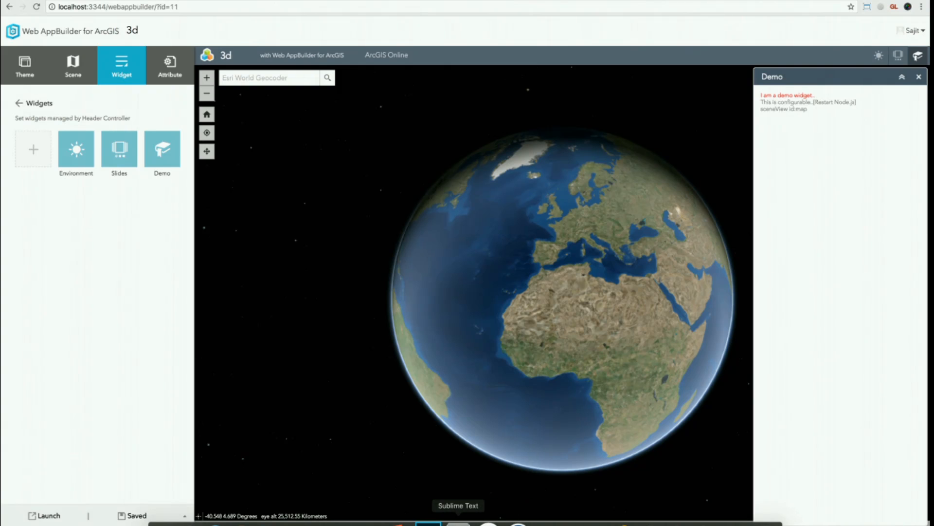
left_click(458, 524)
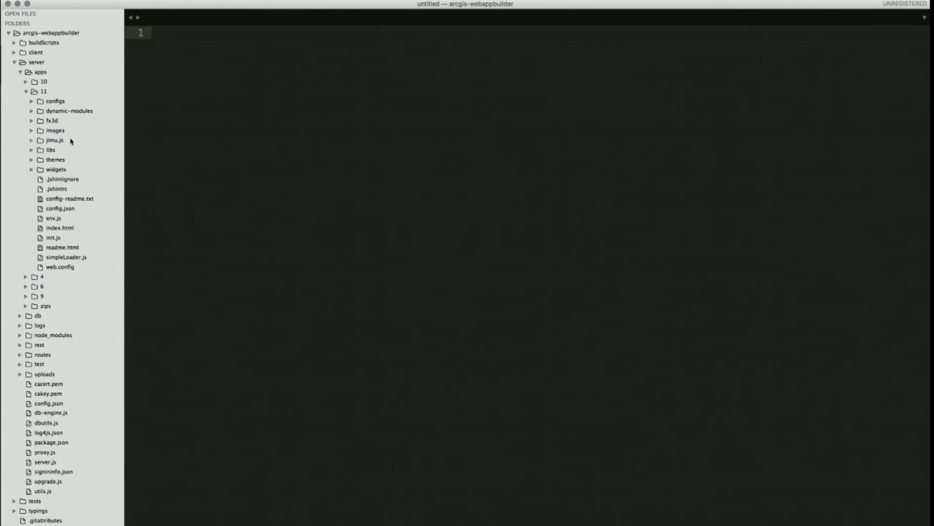
left_click(32, 170)
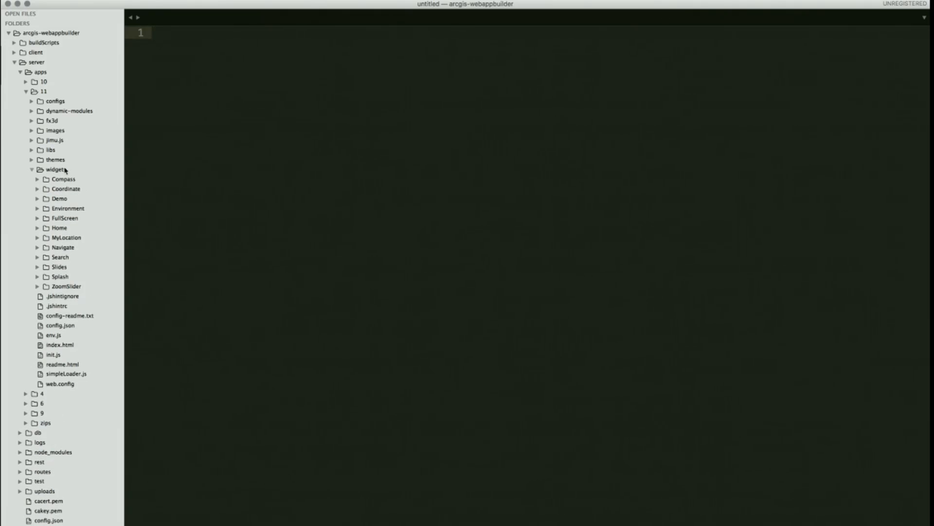
left_click(37, 198)
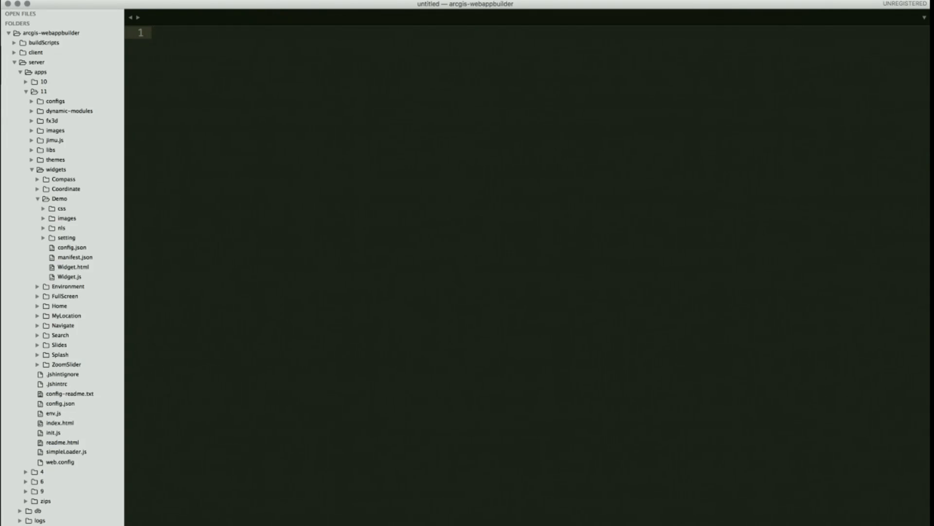
- Switch from Sublime Text back to Google Chrome
mouse_move(274, 524)
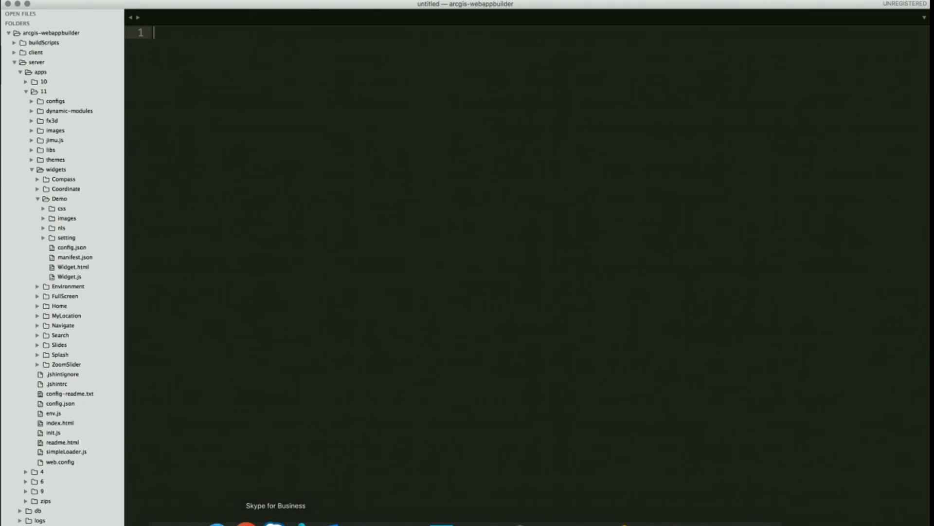
key("super+Tab")
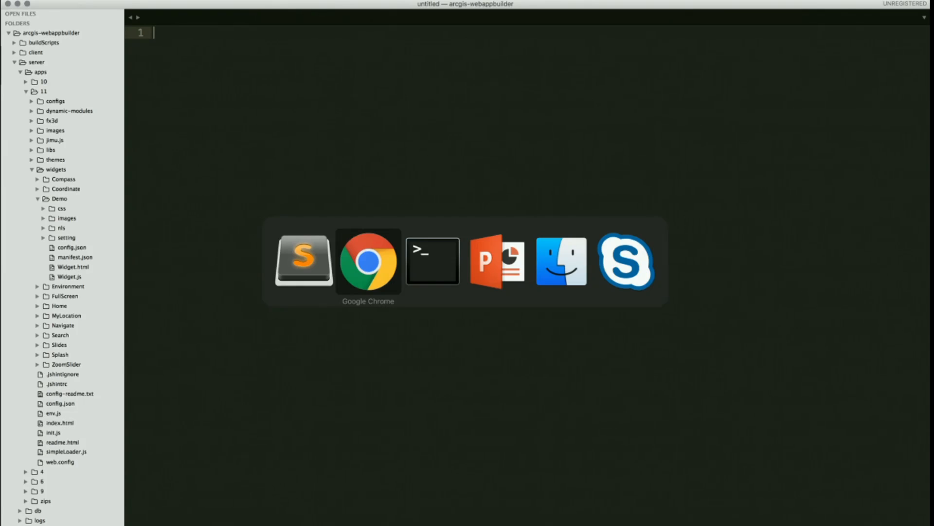